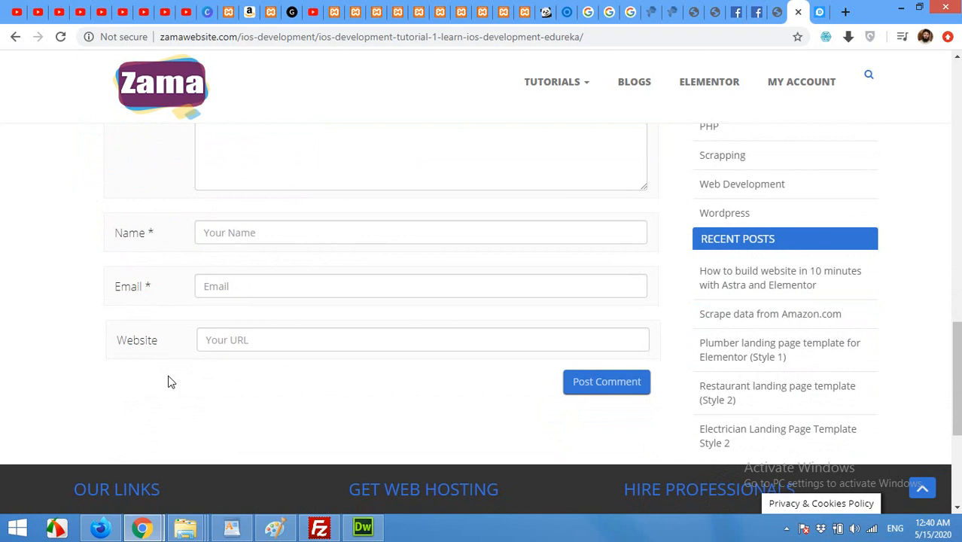
# Look over the comment form on the iOS development tutorial post and the Disqus homepage.
pyautogui.scroll(2, 169, 381)
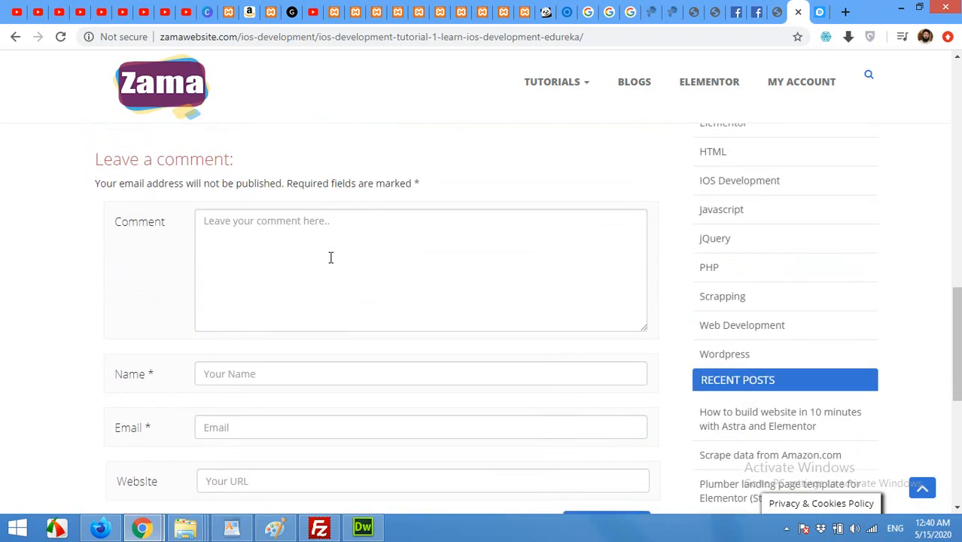
pyautogui.scroll(2, 227, 334)
pyautogui.scroll(-2, 185, 343)
pyautogui.click(819, 11)
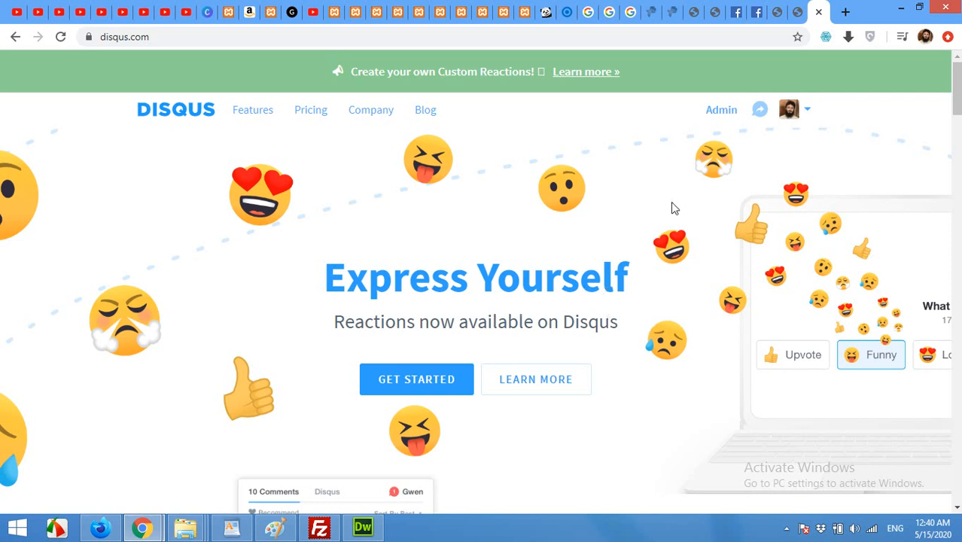
# Switch to the site's WordPress dashboard, open the page for adding new plugins and search for "disqus".
pyautogui.click(778, 10)
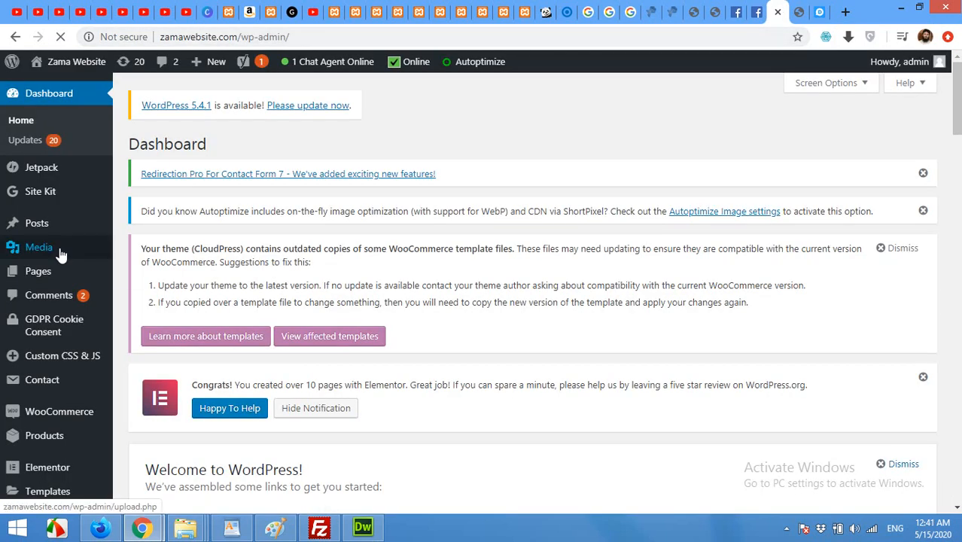
pyautogui.scroll(-3, 60, 254)
pyautogui.moveTo(37, 265)
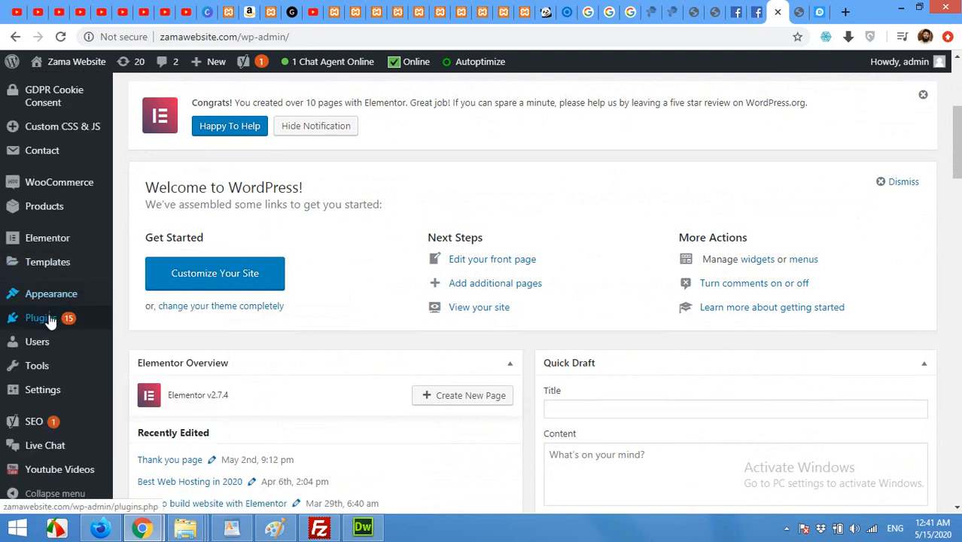
pyautogui.moveTo(83, 317)
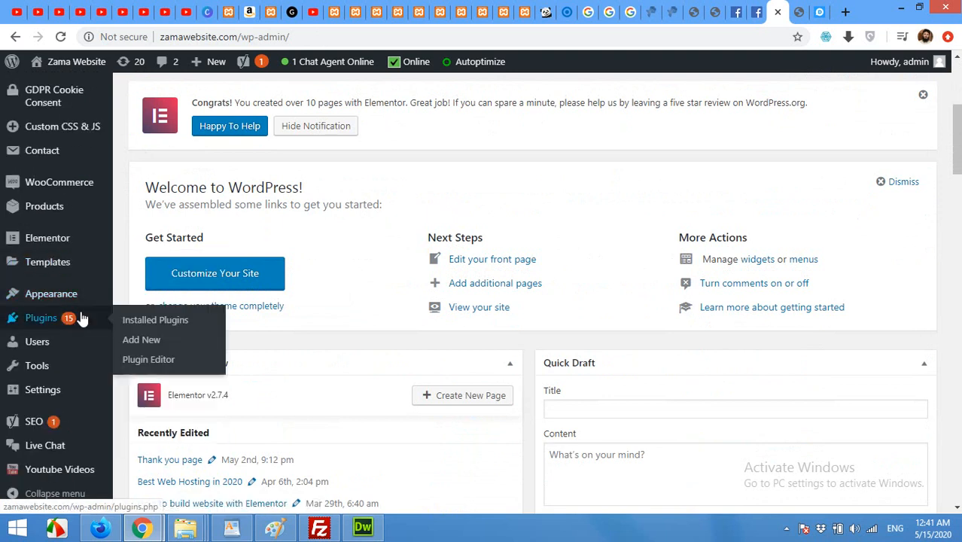
pyautogui.click(145, 343)
pyautogui.click(820, 256)
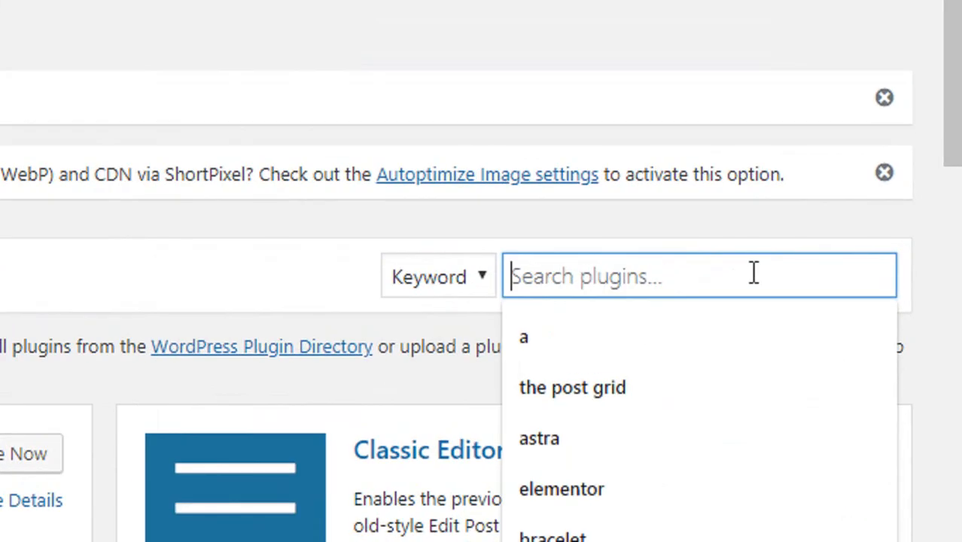
pyautogui.write('disqus')
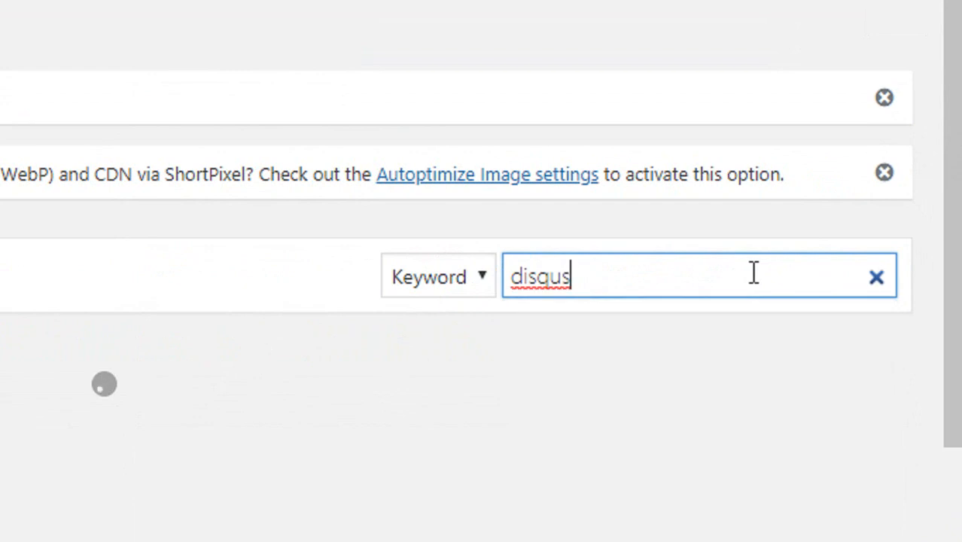
# Install and activate the Disqus Comment System plugin by Disqus.
pyautogui.scroll(-7, 503, 284)
pyautogui.scroll(-3, 505, 284)
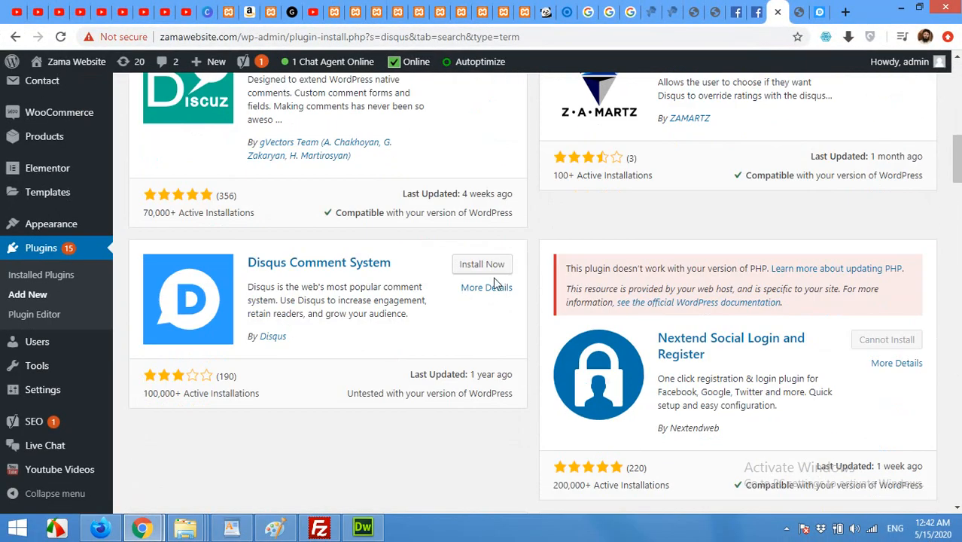
pyautogui.click(301, 341)
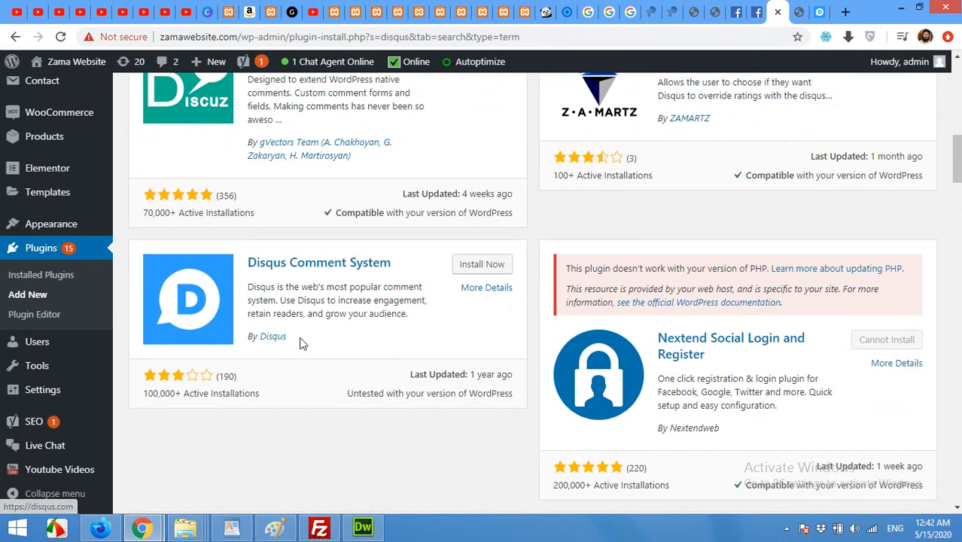
pyautogui.moveTo(300, 341); pyautogui.dragTo(259, 346)
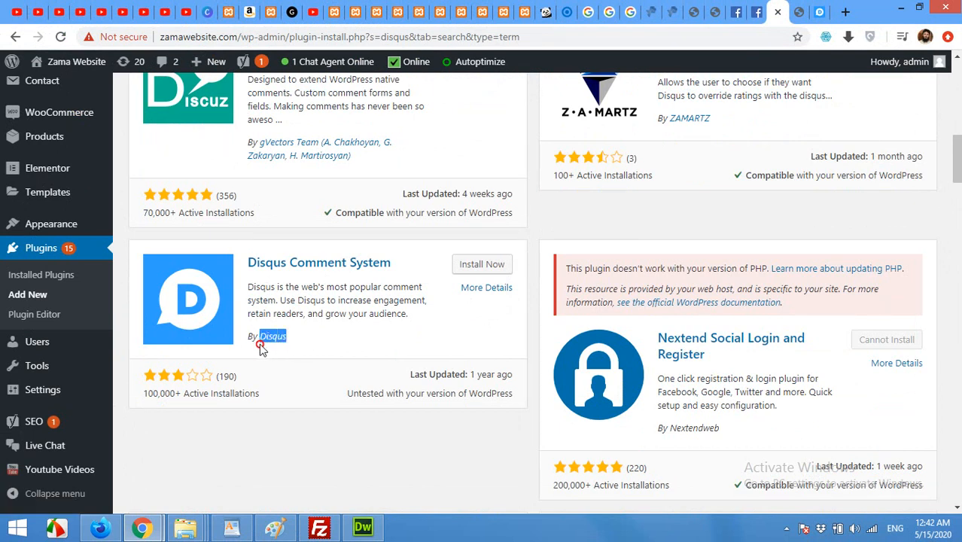
pyautogui.click(385, 303)
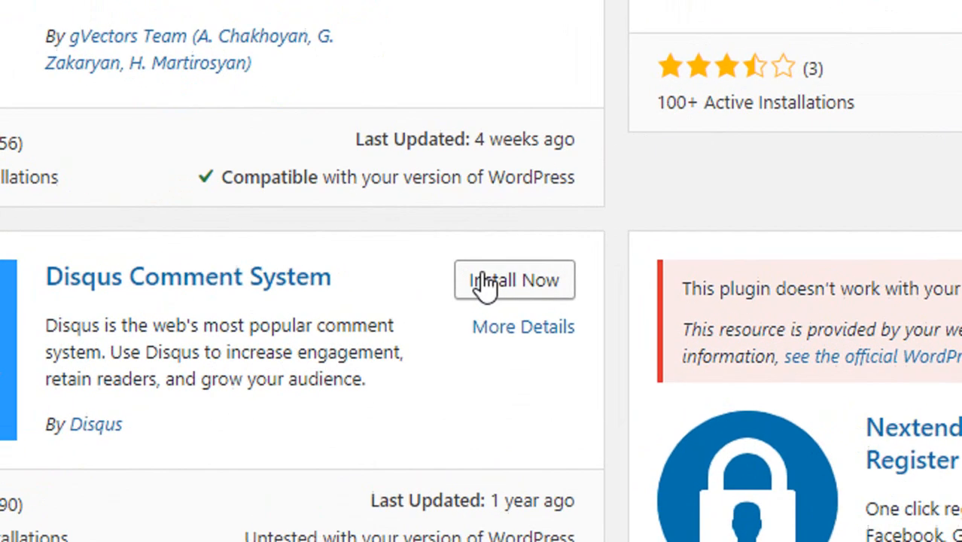
pyautogui.click(471, 264)
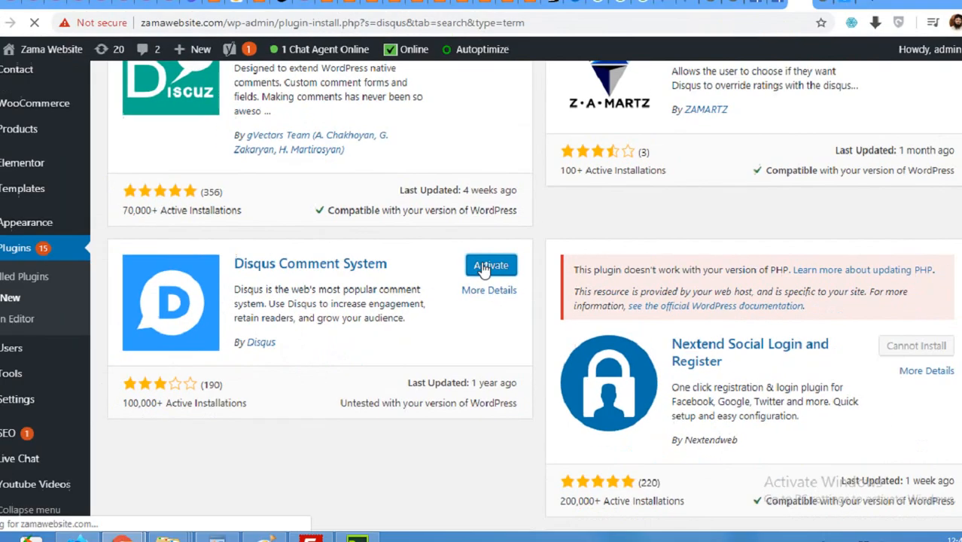
pyautogui.click(512, 286)
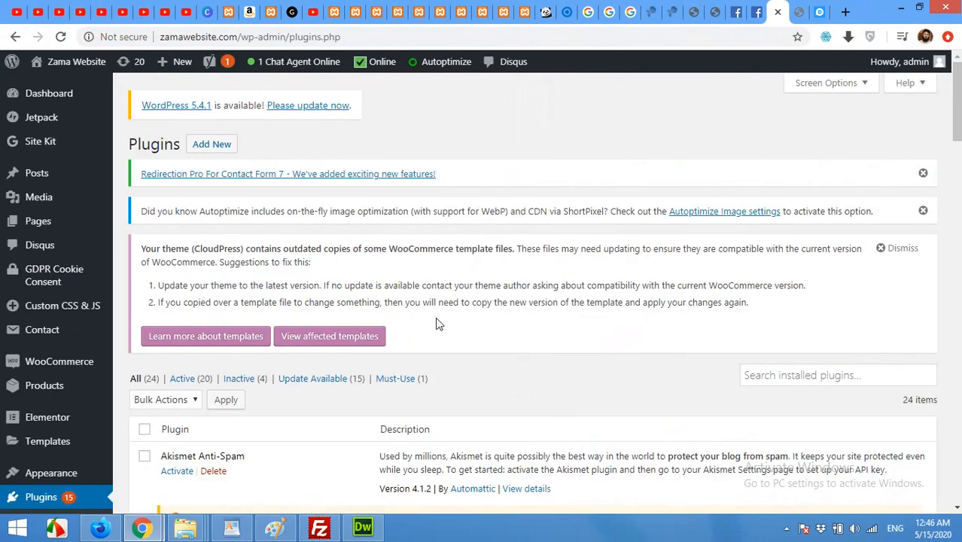
# Open the Disqus plugin's automatic installation, answer Yes to having an account and No to a registered site, and start creating a new site.
pyautogui.click(53, 252)
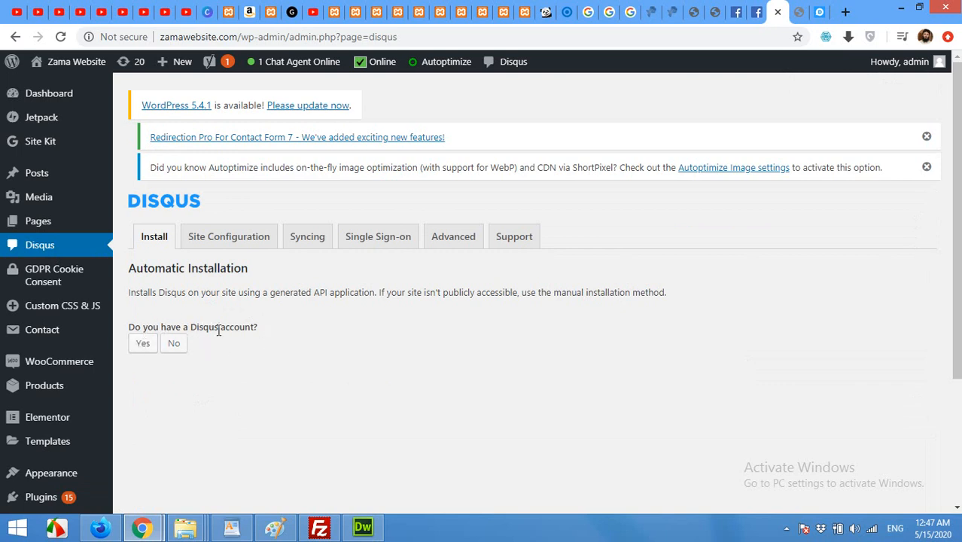
pyautogui.click(140, 345)
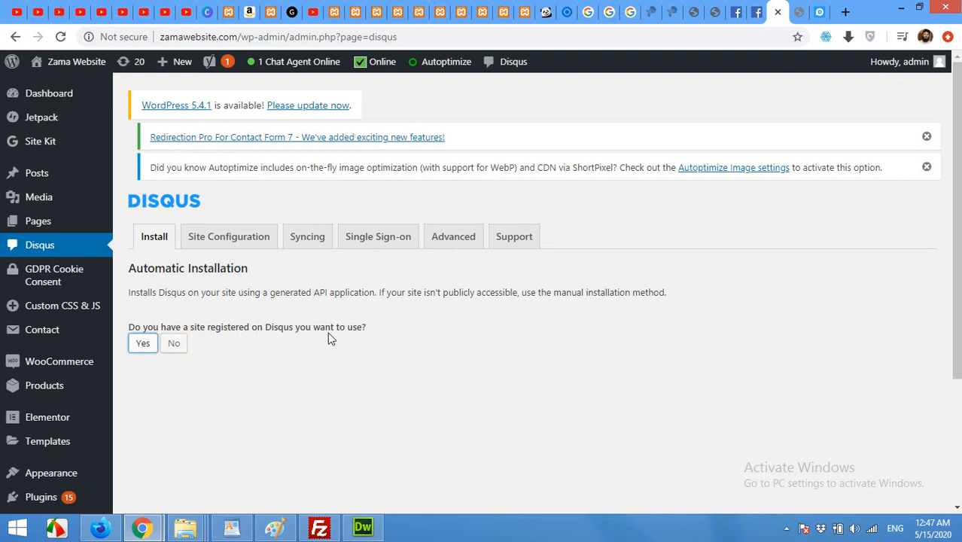
pyautogui.click(173, 344)
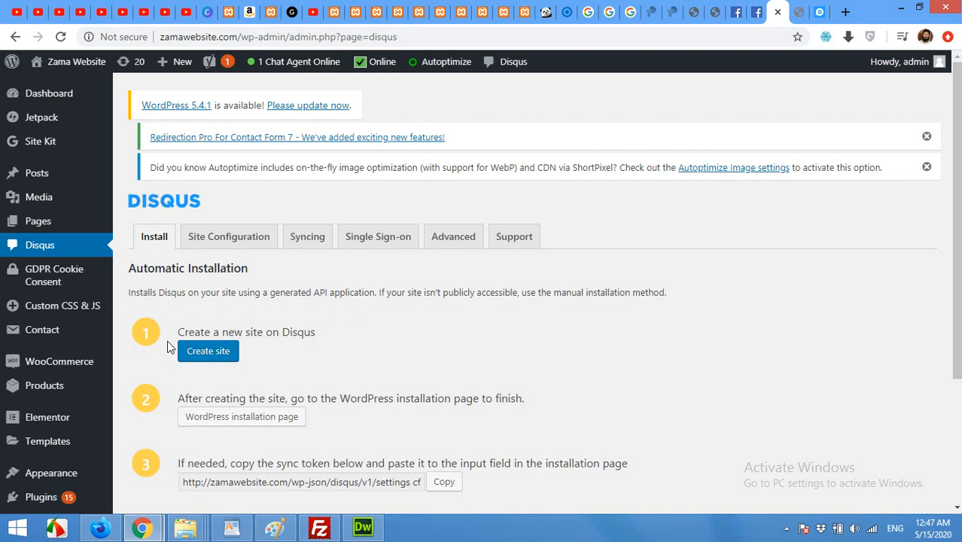
pyautogui.scroll(-3, 160, 347)
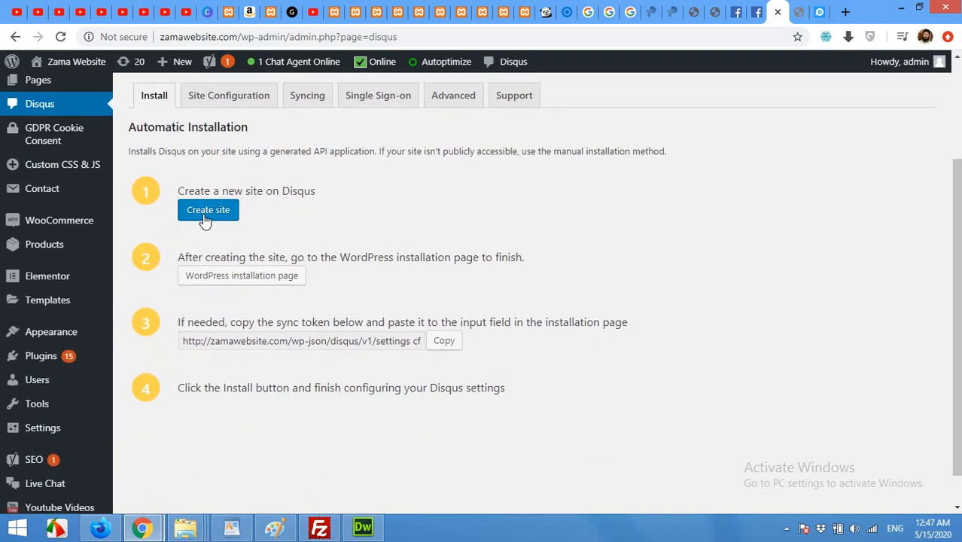
pyautogui.click(204, 217)
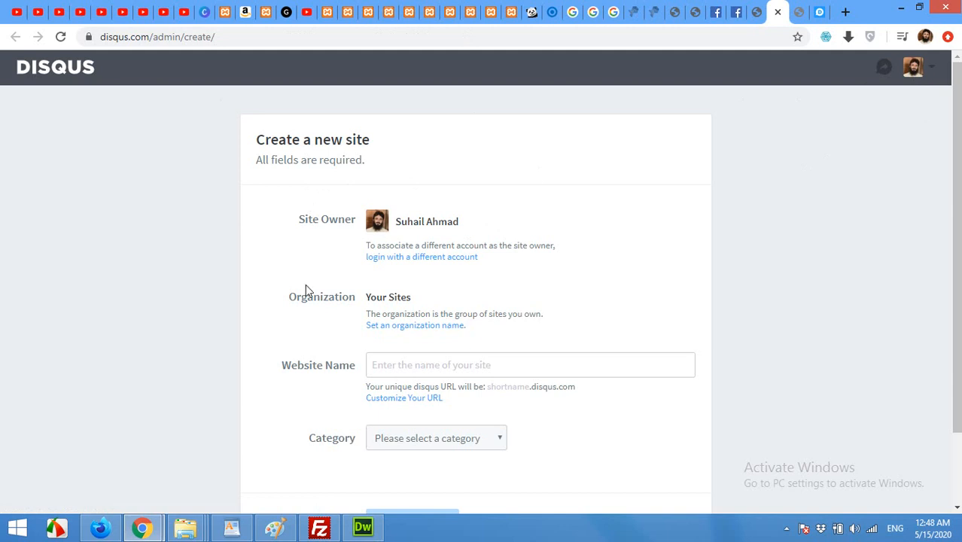
# Enter zamawebsite2 as the website name of the new Disqus site.
pyautogui.click(382, 365)
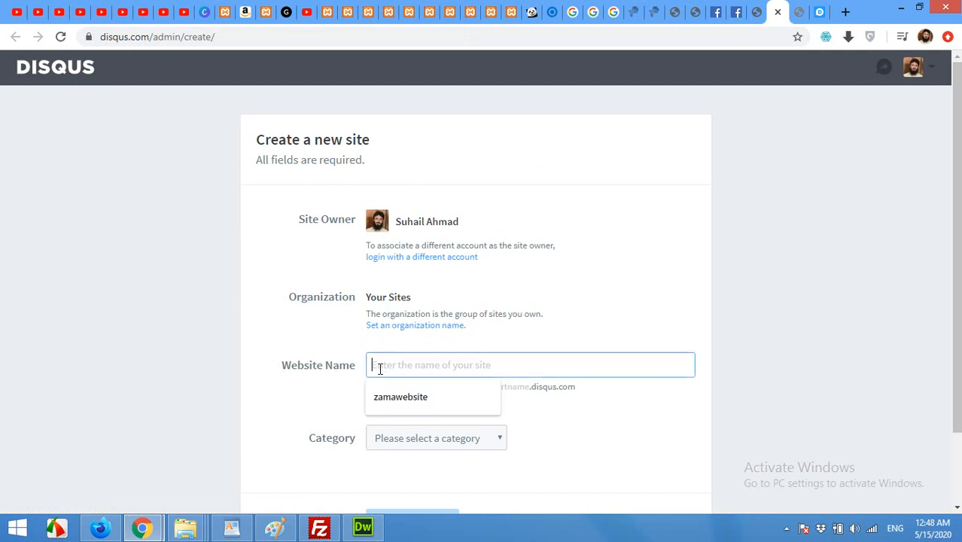
pyautogui.write('zam')
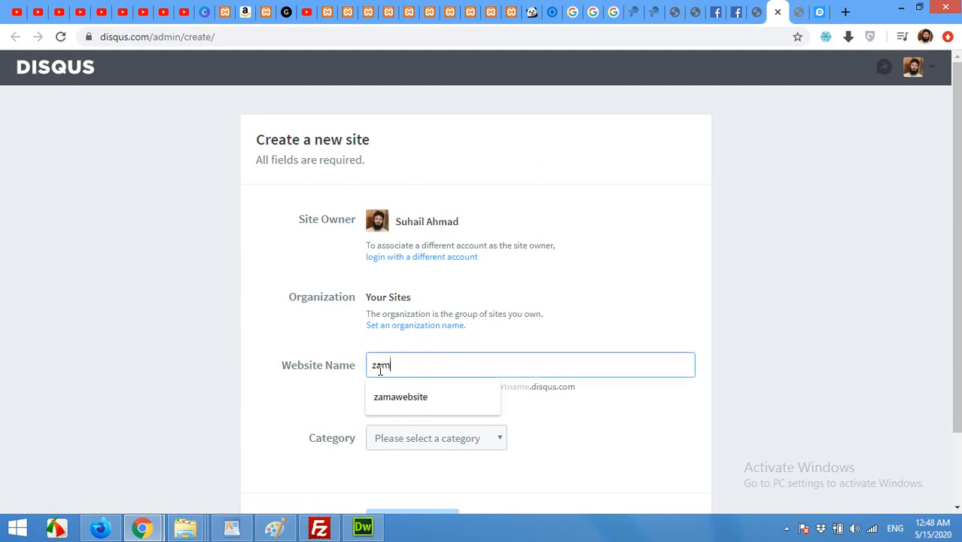
pyautogui.write('awebsite2')
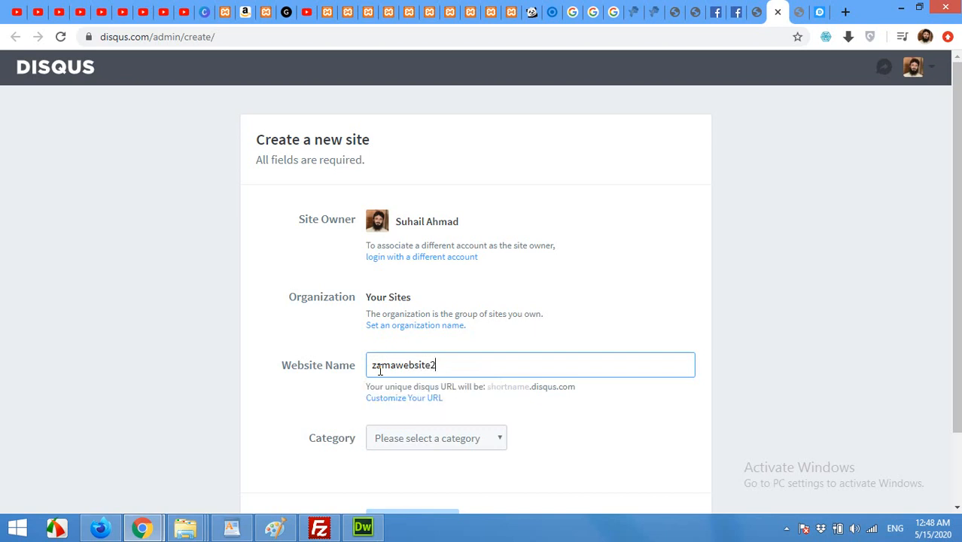
pyautogui.scroll(-3, 376, 374)
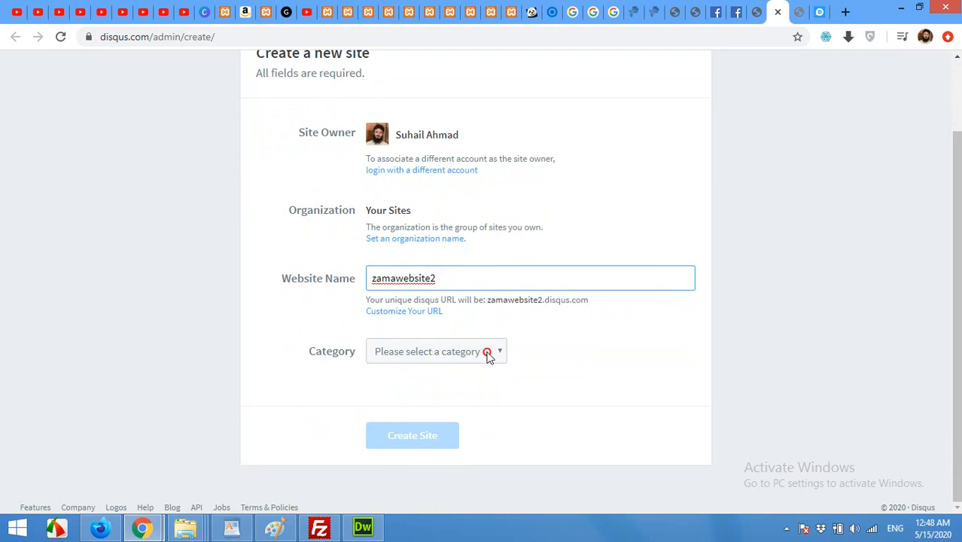
pyautogui.click(519, 328)
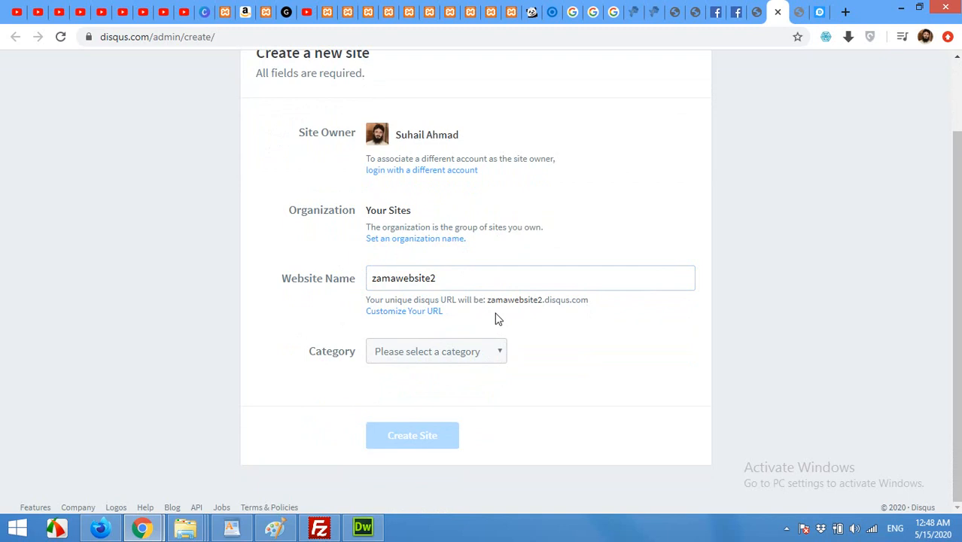
pyautogui.click(405, 354)
pyautogui.click(406, 241)
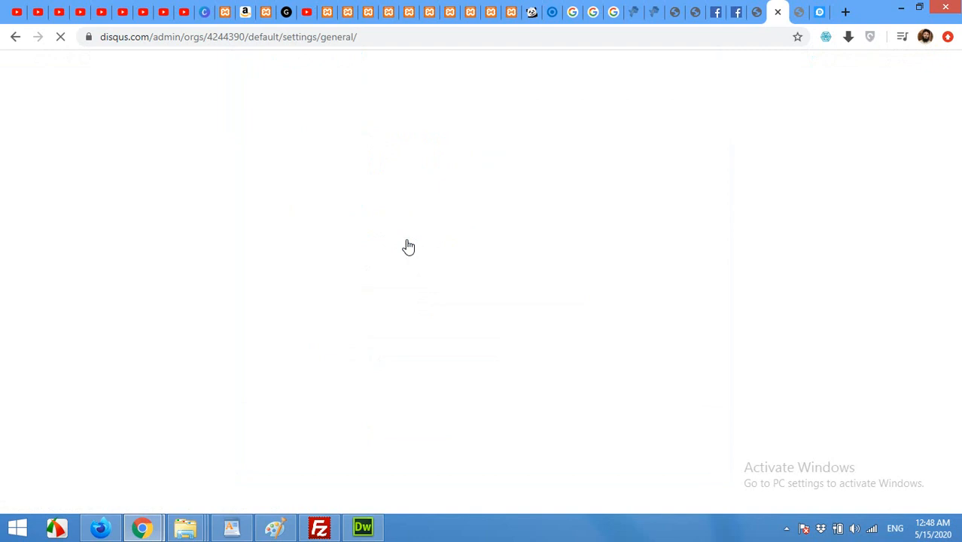
pyautogui.hotkey('alt', 'Left')
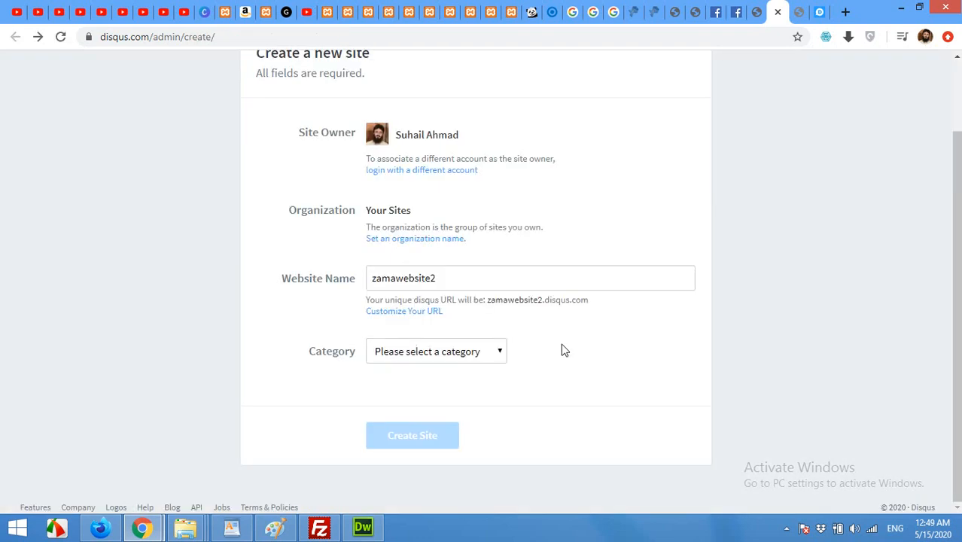
# Set the new site's category to Business and create the site.
pyautogui.click(428, 353)
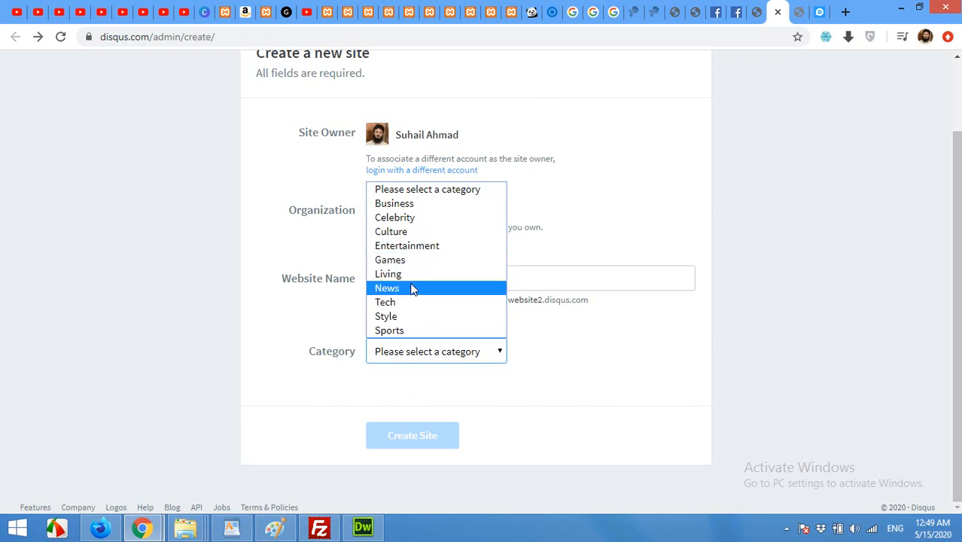
pyautogui.click(419, 211)
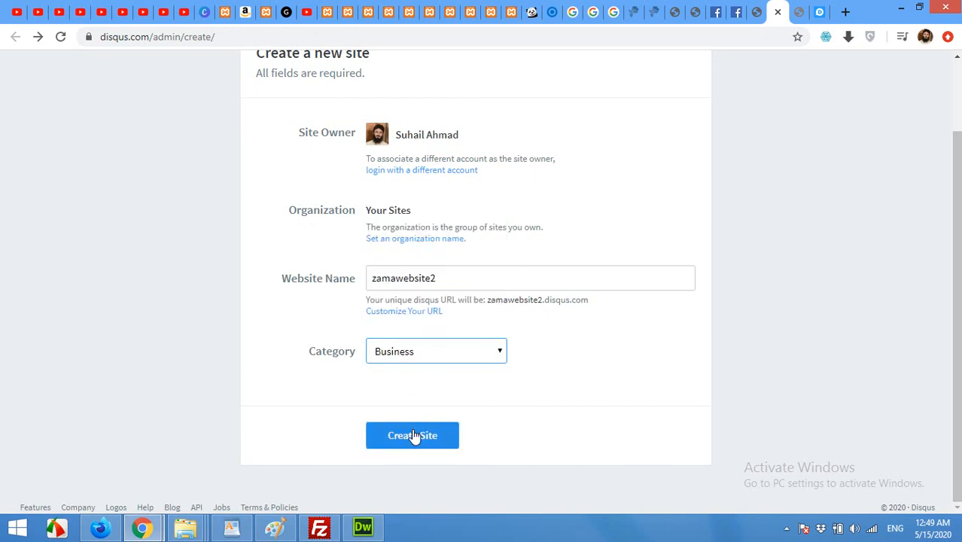
pyautogui.click(411, 436)
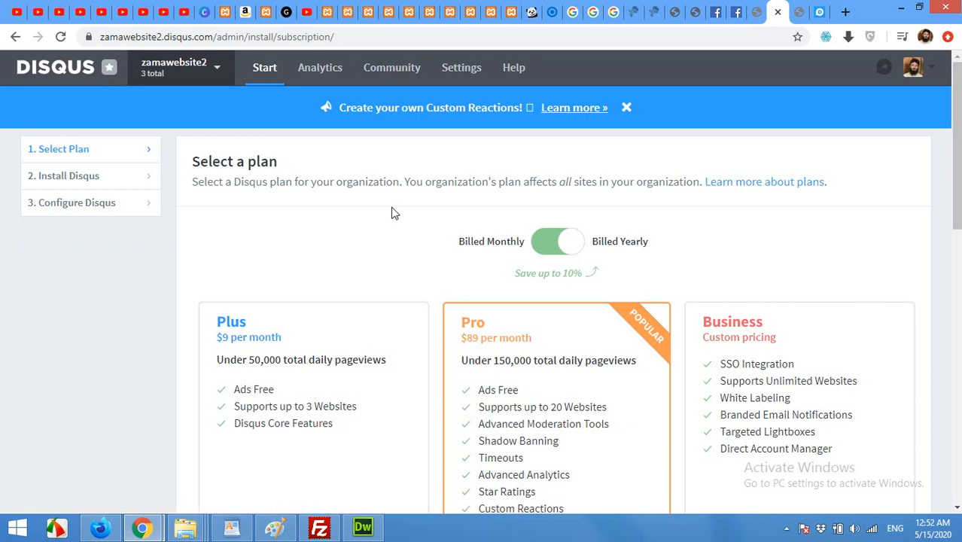
# Subscribe the new Disqus site to the Basic plan.
pyautogui.scroll(-5, 366, 214)
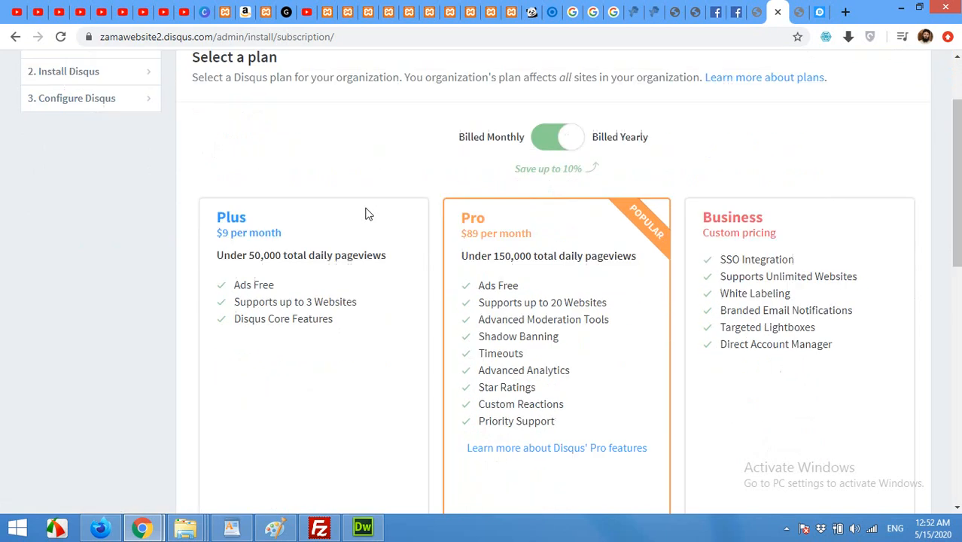
pyautogui.scroll(-2, 369, 214)
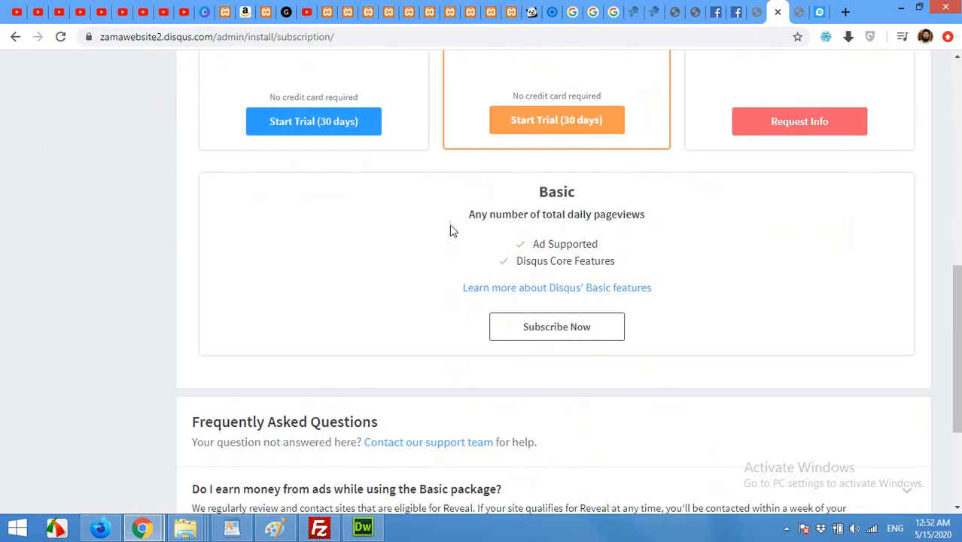
pyautogui.click(536, 331)
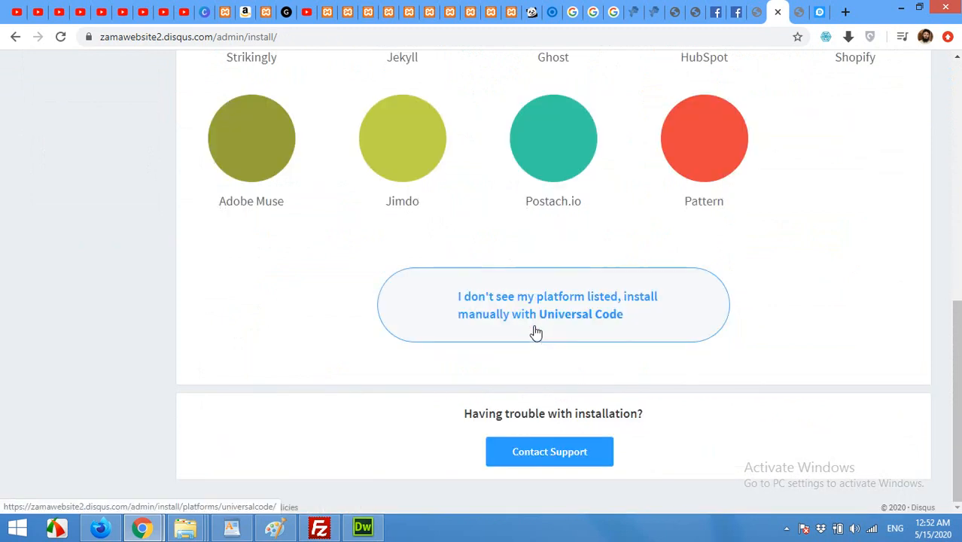
# Choose WordPress as the site's platform and go to the installation token form in its install instructions.
pyautogui.scroll(4, 338, 363)
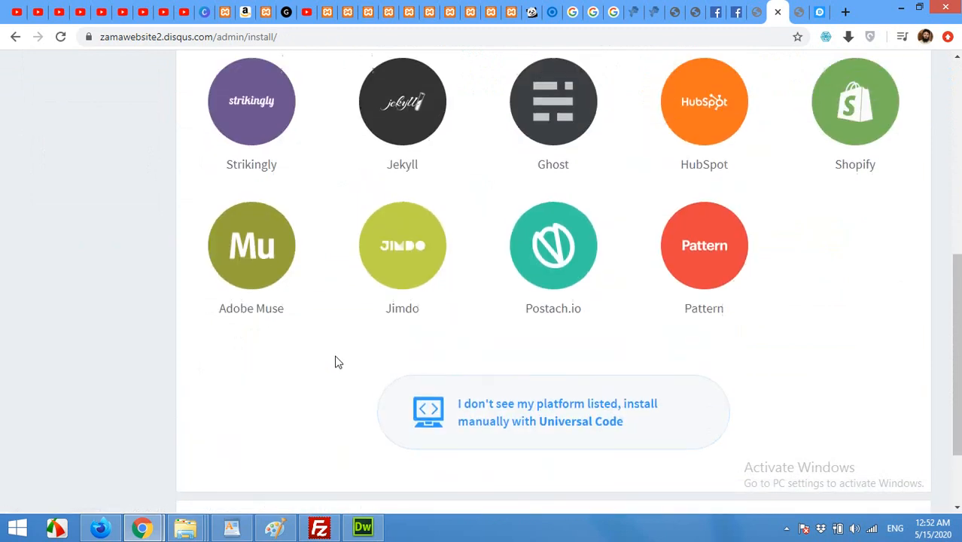
pyautogui.scroll(2, 338, 363)
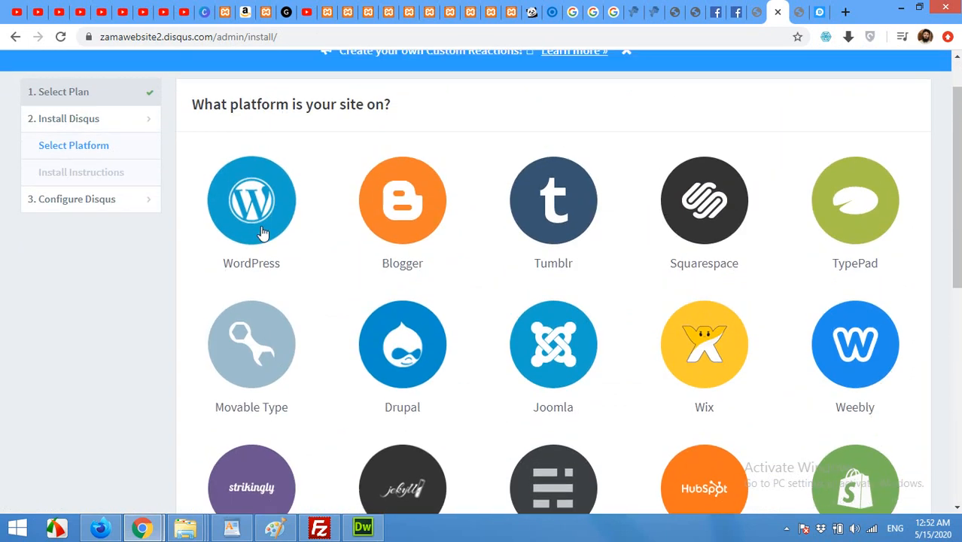
pyautogui.click(255, 216)
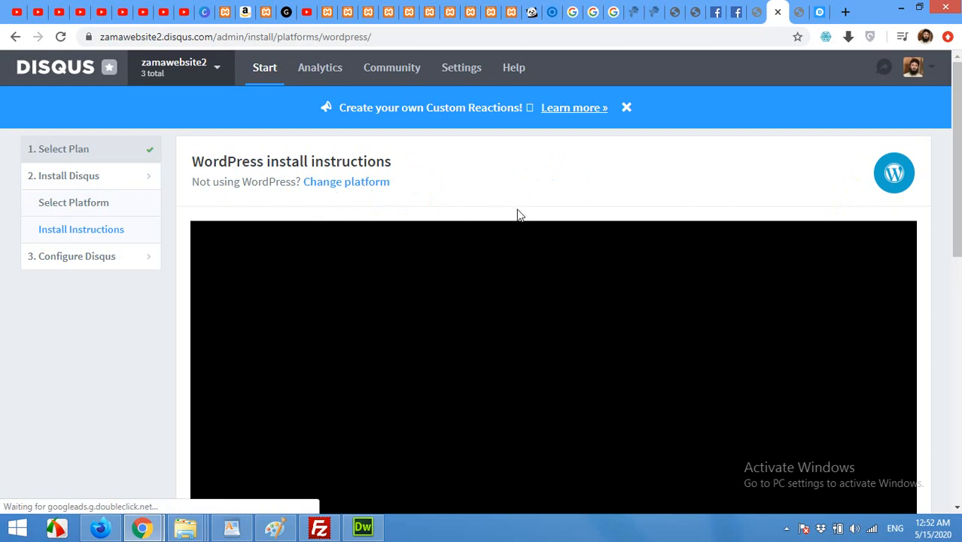
pyautogui.scroll(-5, 537, 305)
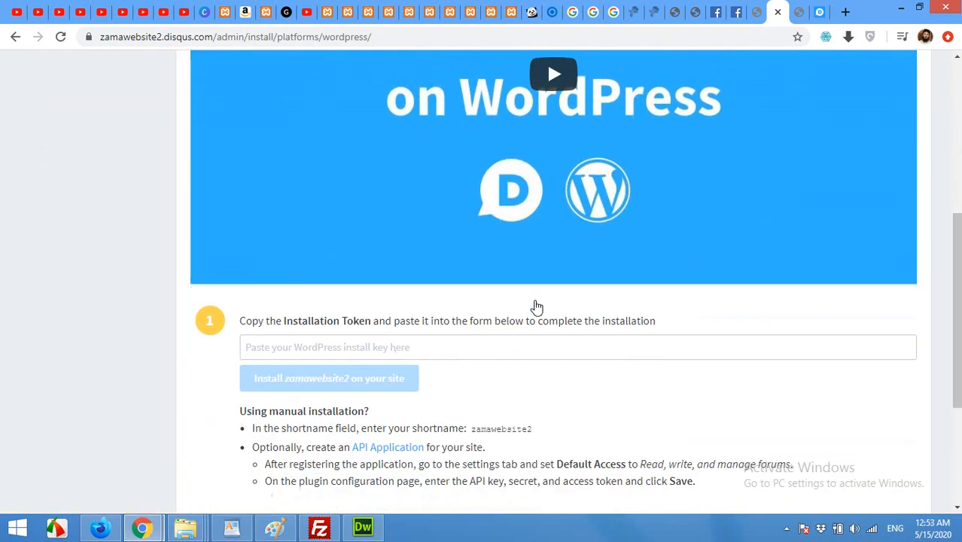
# Reload the Disqus plugin page in WordPress and confirm having both a Disqus account and a registered site to use.
pyautogui.scroll(-1, 537, 305)
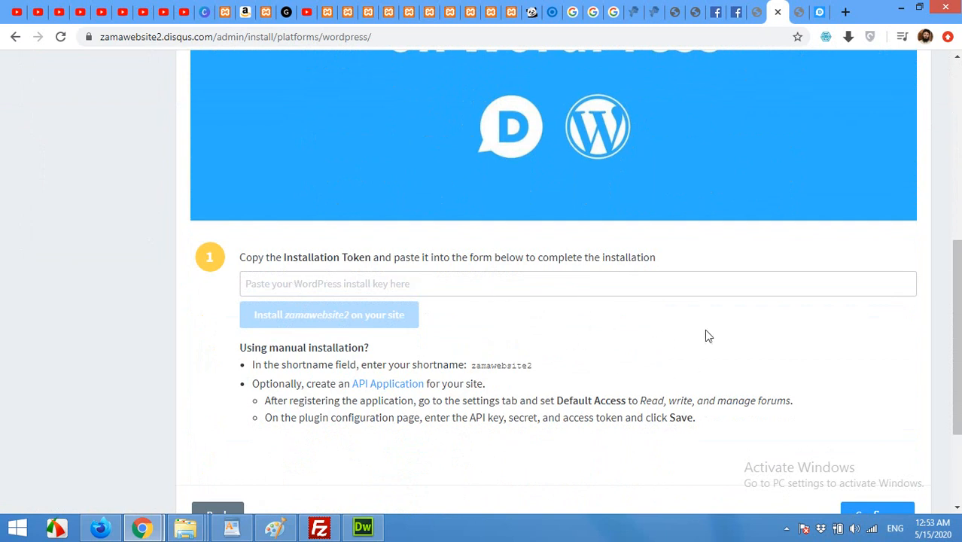
pyautogui.click(757, 12)
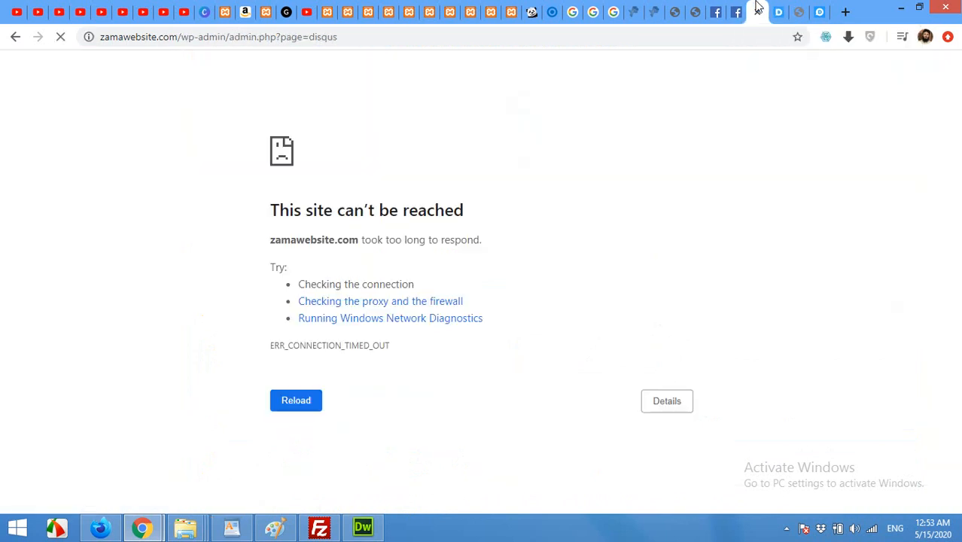
pyautogui.click(296, 403)
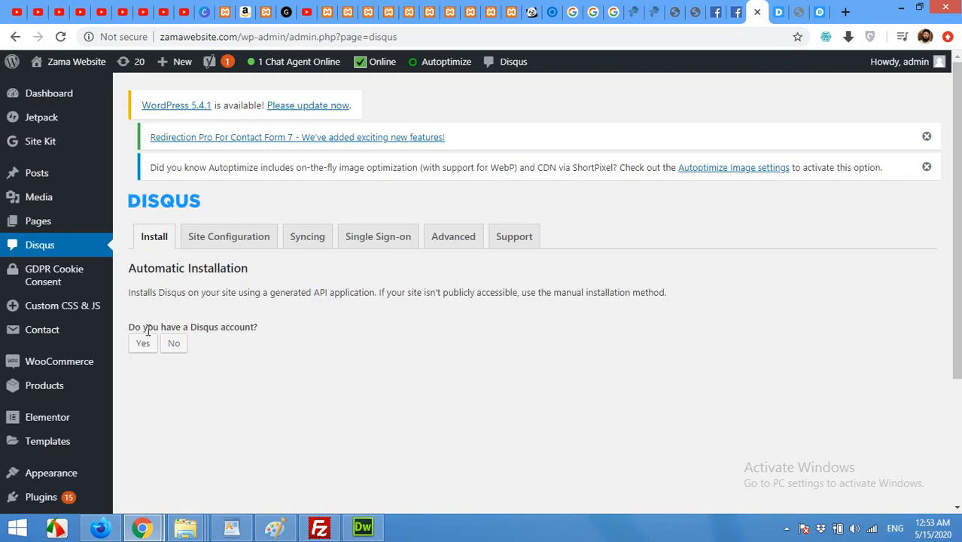
pyautogui.click(144, 344)
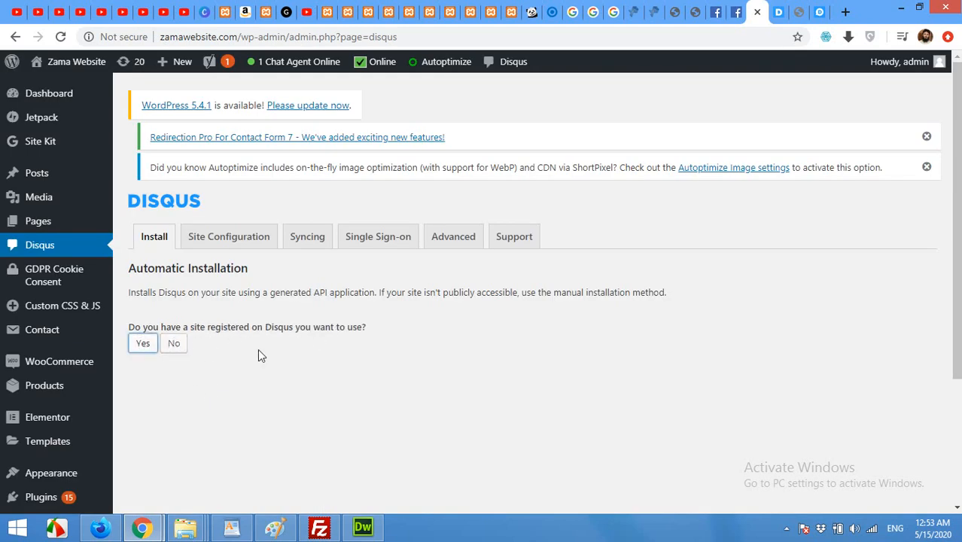
pyautogui.click(144, 346)
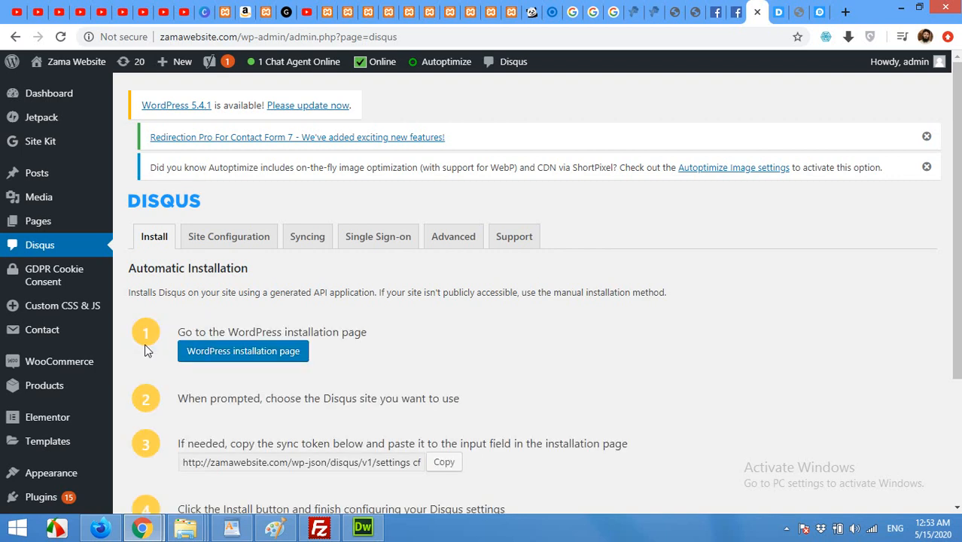
# Copy the sync token from the Disqus plugin's automatic installation instructions.
pyautogui.scroll(-1, 368, 374)
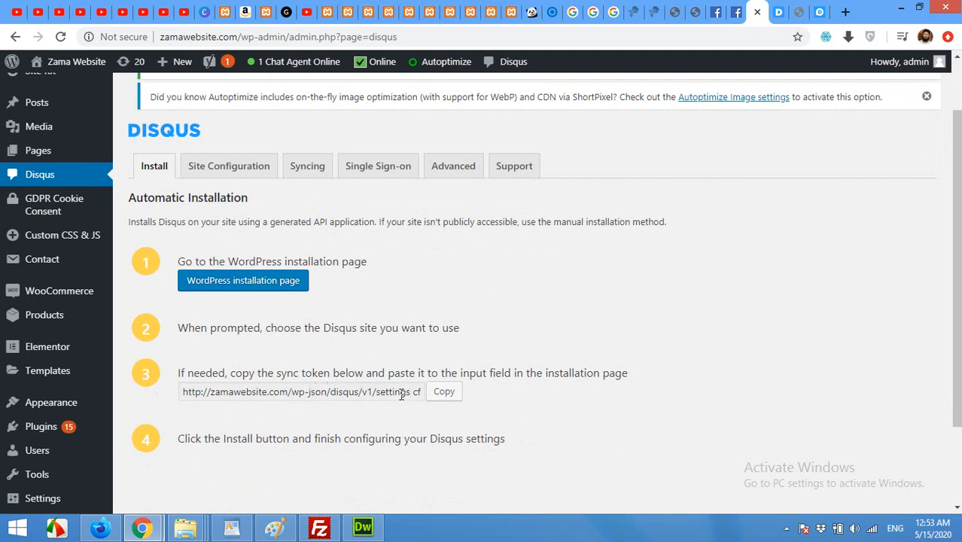
pyautogui.click(444, 392)
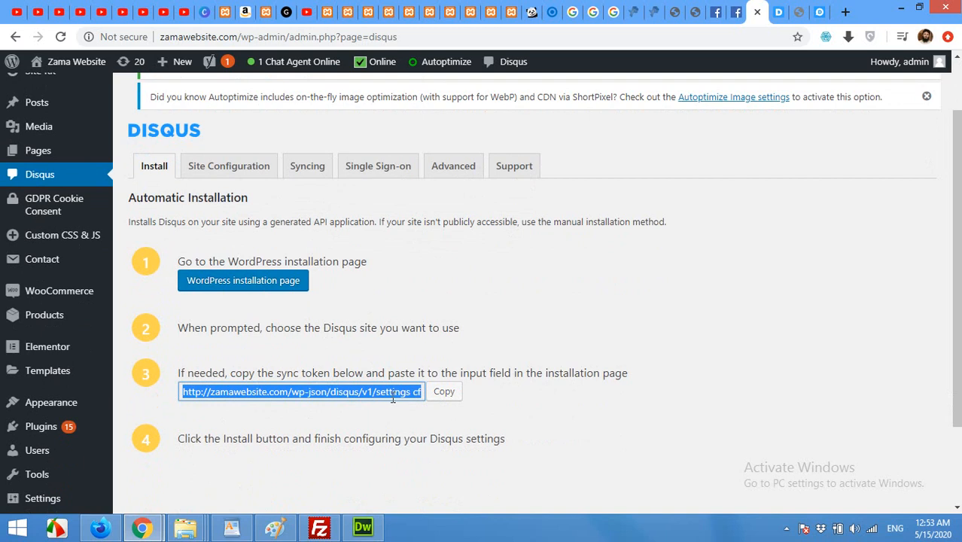
pyautogui.rightClick(331, 393)
pyautogui.click(351, 405)
# Paste the installation token into the Disqus WordPress install form and install zamawebsite2 on the site.
pyautogui.click(780, 11)
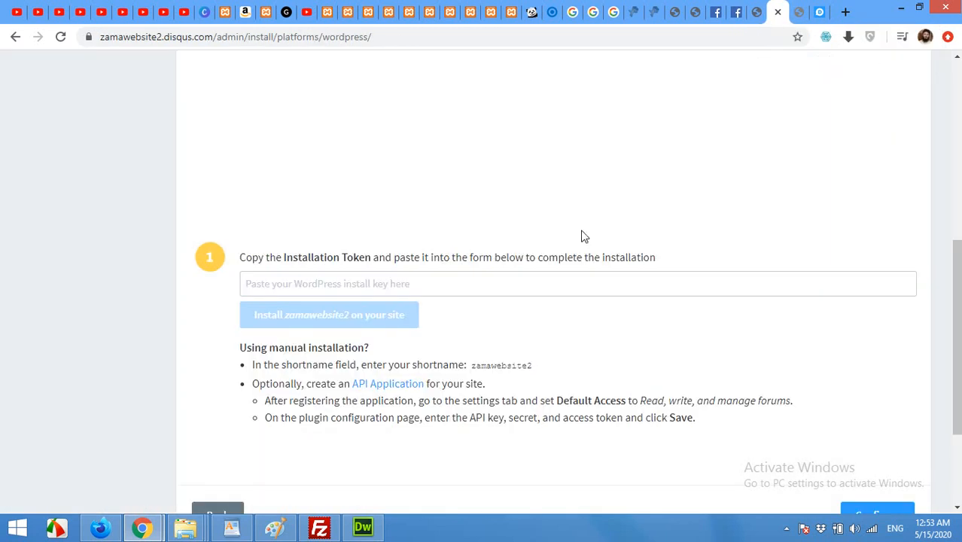
pyautogui.click(454, 283)
pyautogui.rightClick(445, 286)
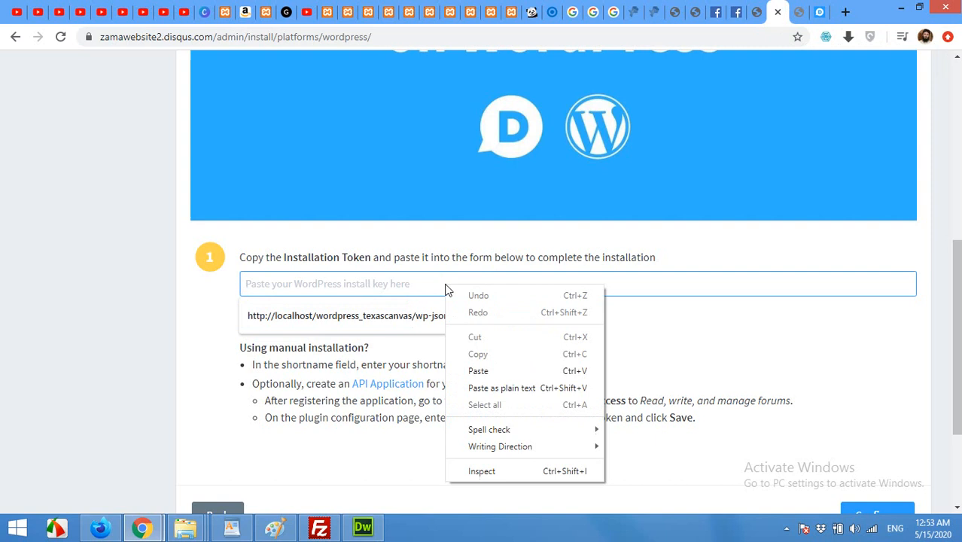
pyautogui.click(473, 371)
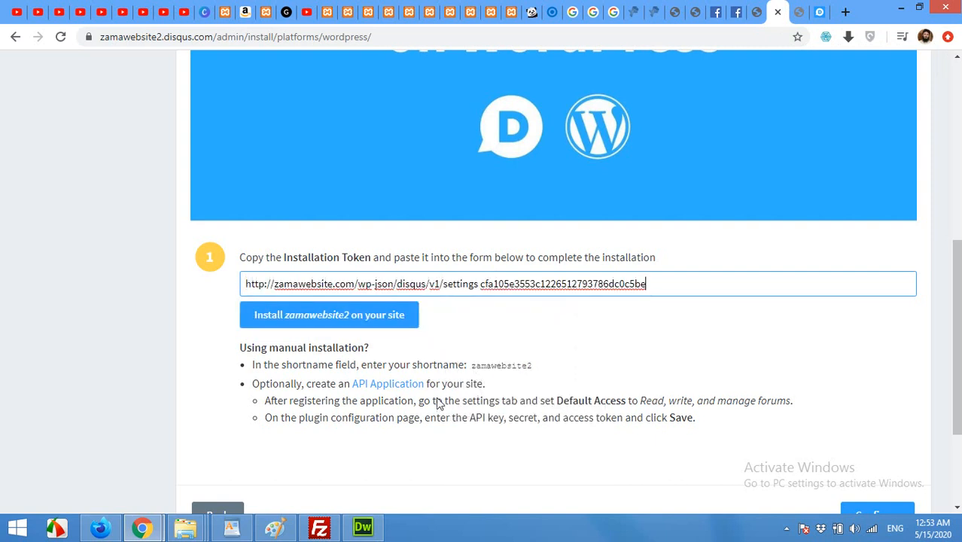
pyautogui.click(303, 316)
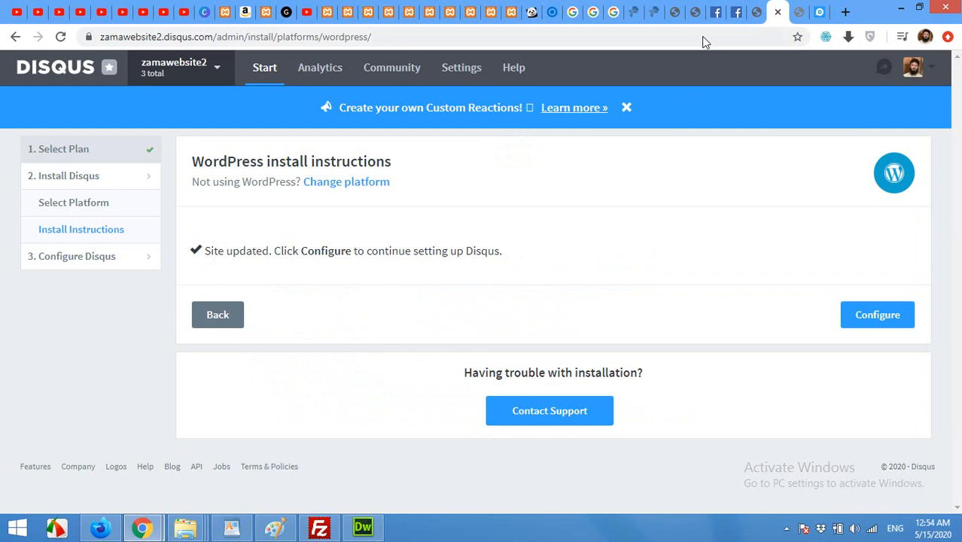
pyautogui.click(755, 12)
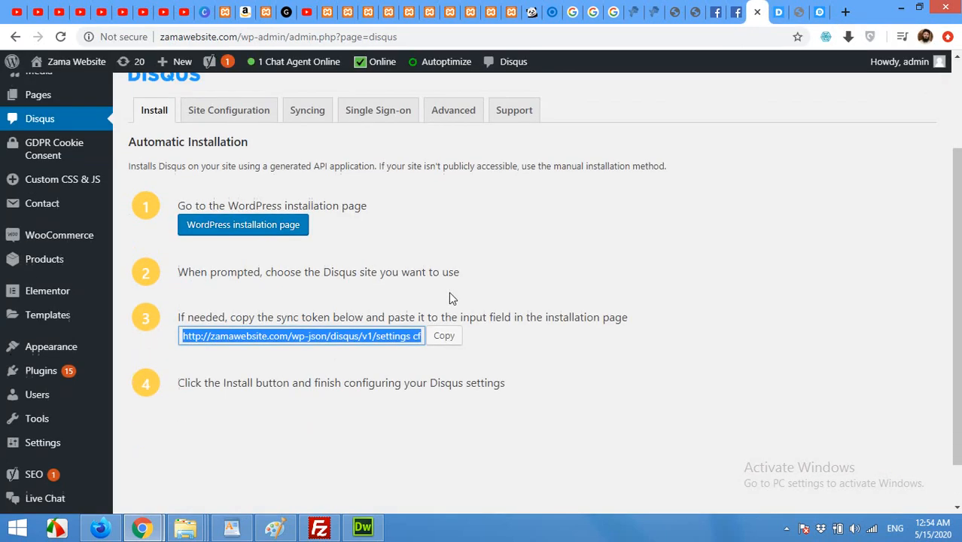
pyautogui.scroll(-1, 450, 292)
pyautogui.scroll(1, 533, 376)
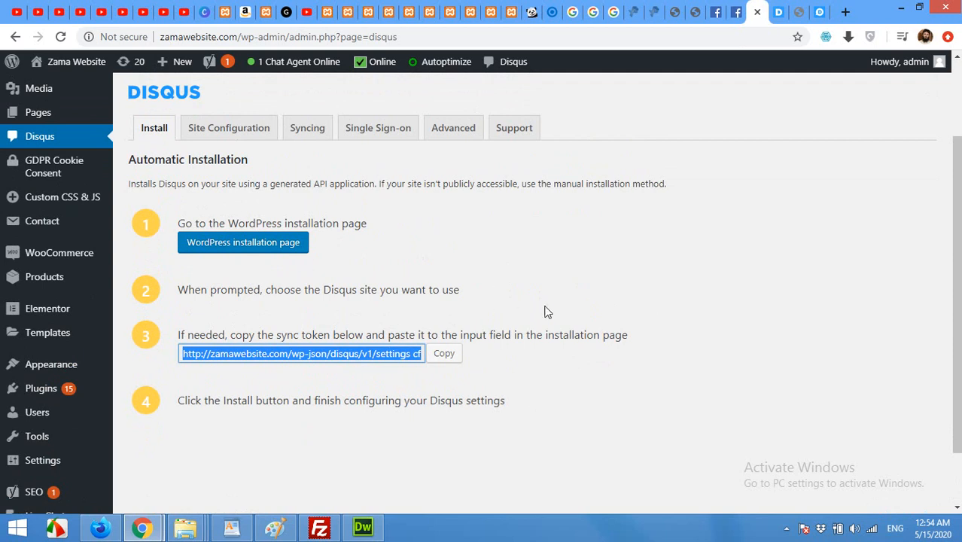
# Reload the iOS Development Tutorial – 1 post on the website and examine the comments section below the article.
pyautogui.click(798, 12)
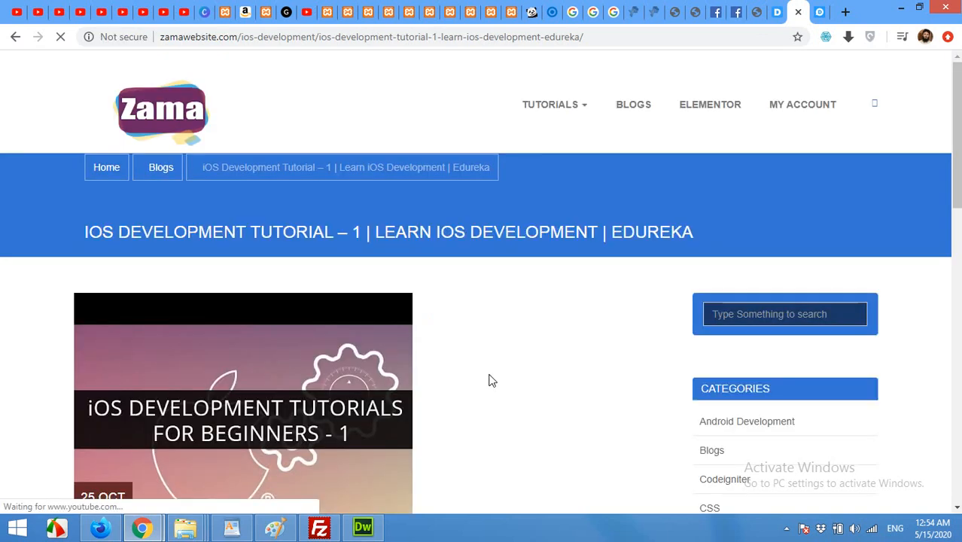
pyautogui.scroll(-5, 488, 309)
pyautogui.scroll(-6, 488, 309)
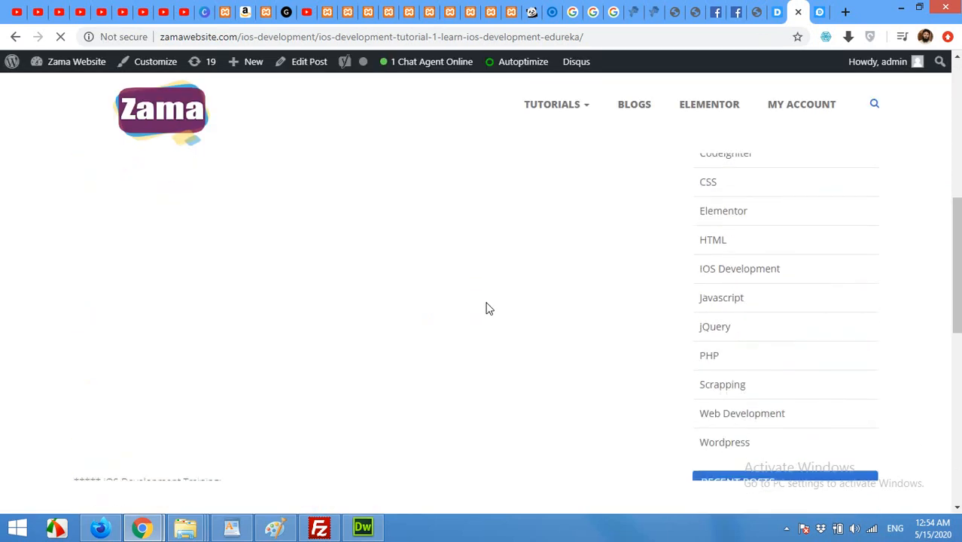
pyautogui.scroll(3, 487, 309)
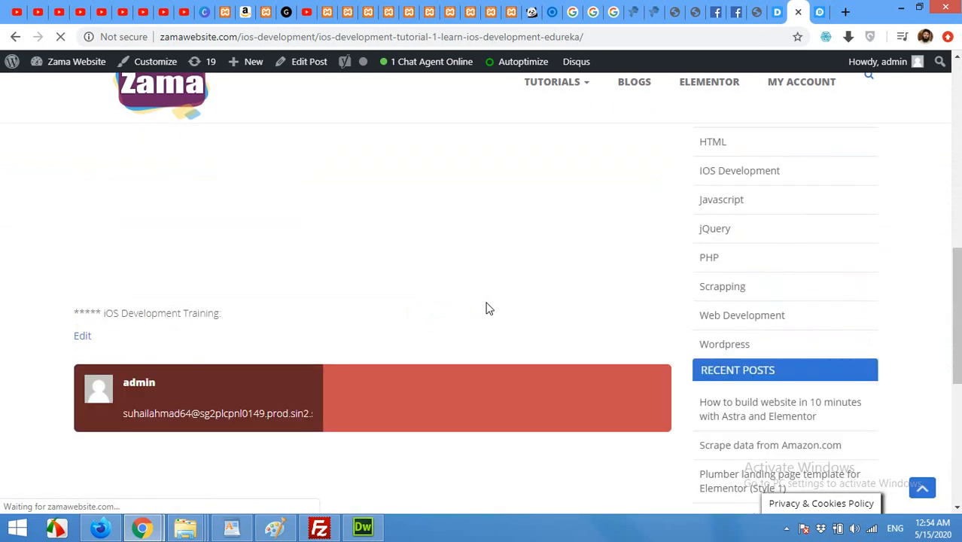
pyautogui.scroll(-3, 486, 304)
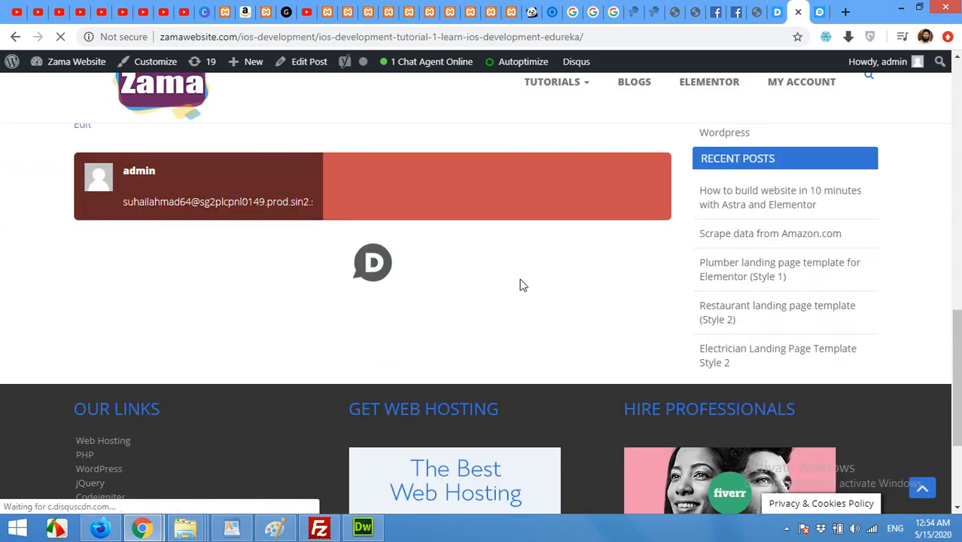
pyautogui.scroll(-1, 542, 286)
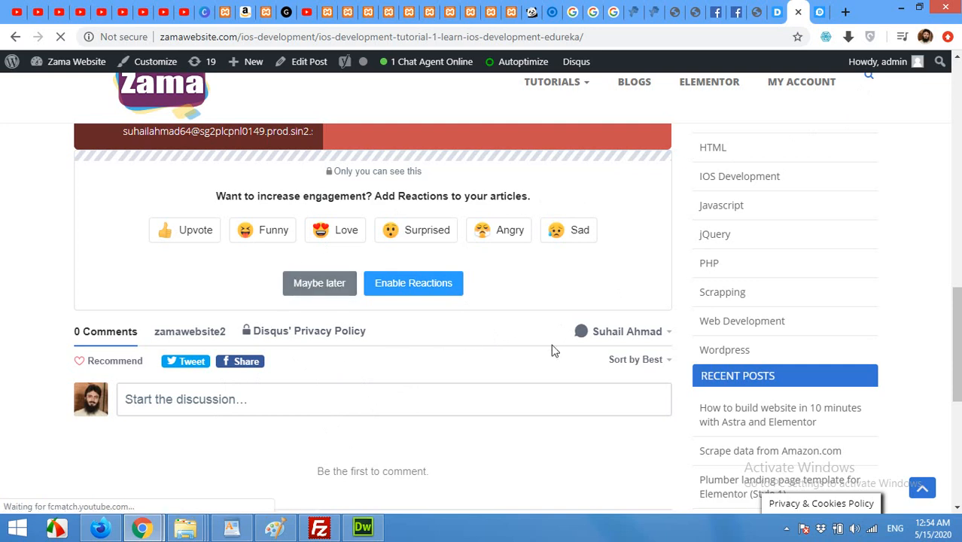
pyautogui.scroll(2, 356, 410)
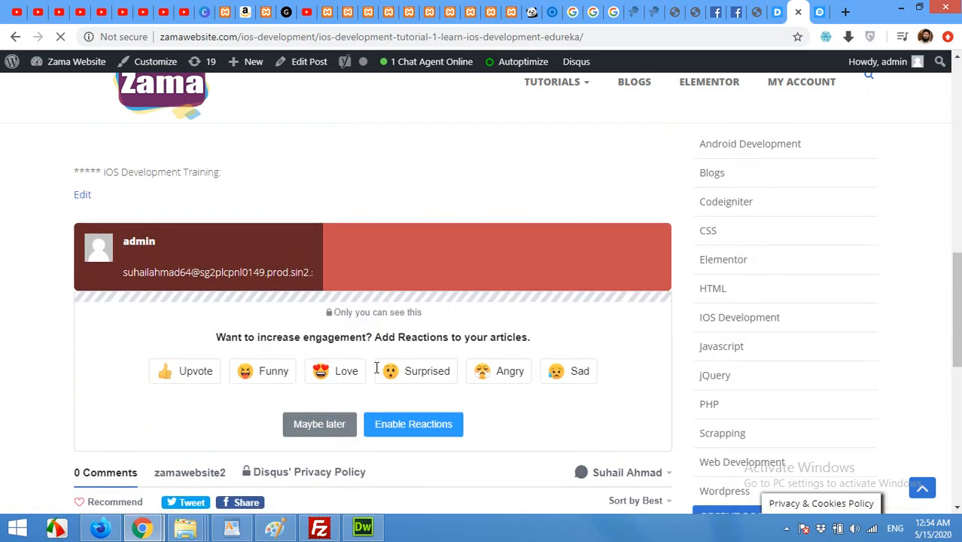
pyautogui.scroll(-2, 224, 406)
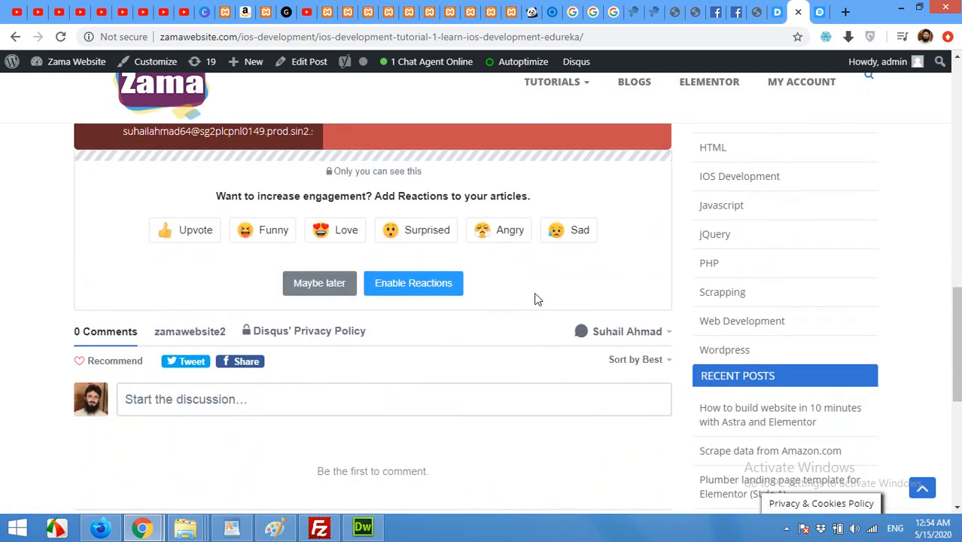